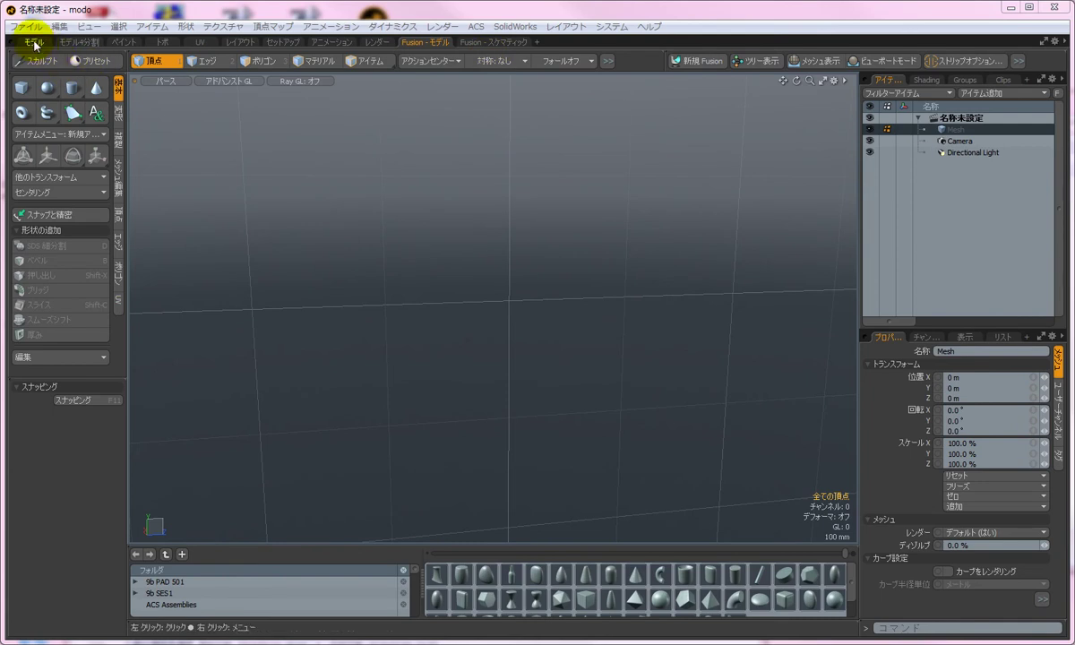
In the four-view modeling layout, draw a thin upright box about 5 m tall and 6.5 m wide with slight thickness along X
click(78, 42)
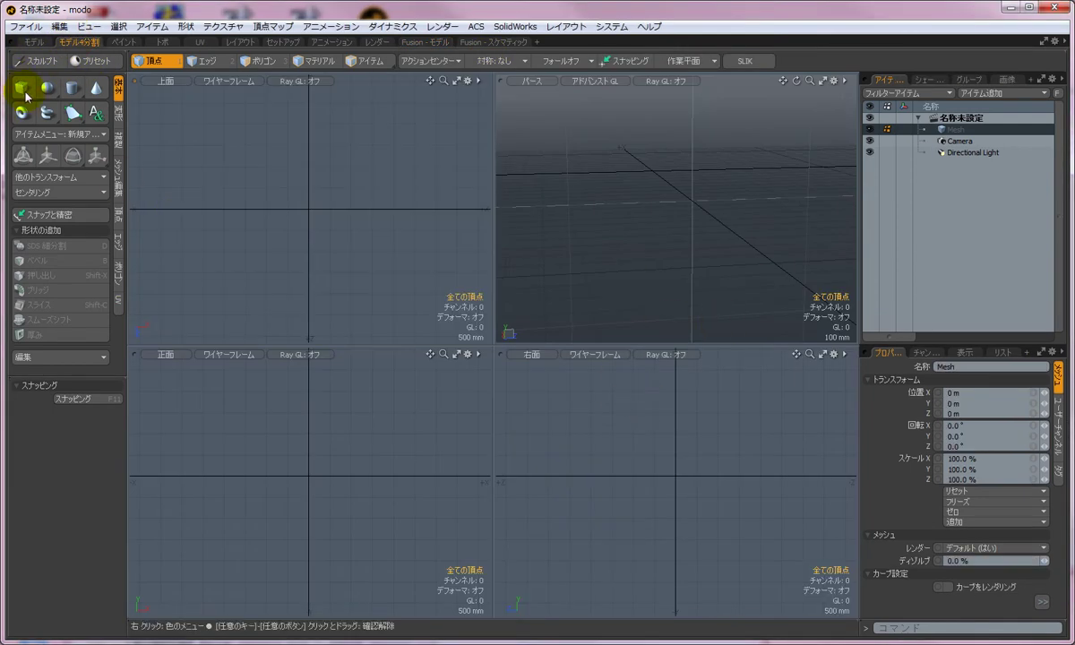
click(26, 92)
drag(542, 374, 817, 584)
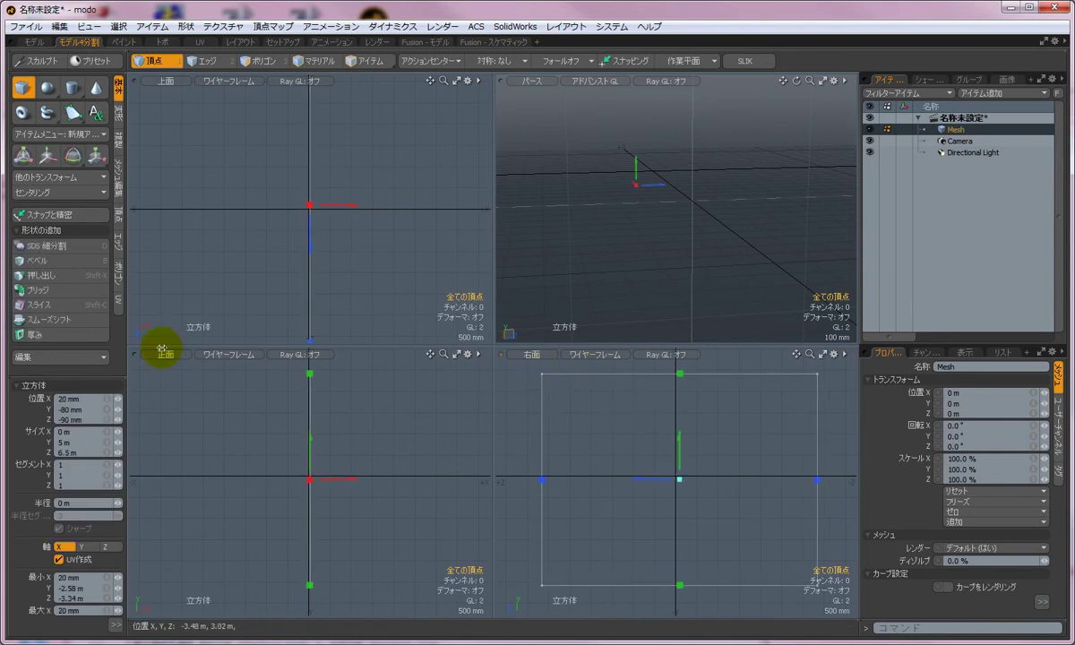
drag(310, 483, 306, 479)
key(space)
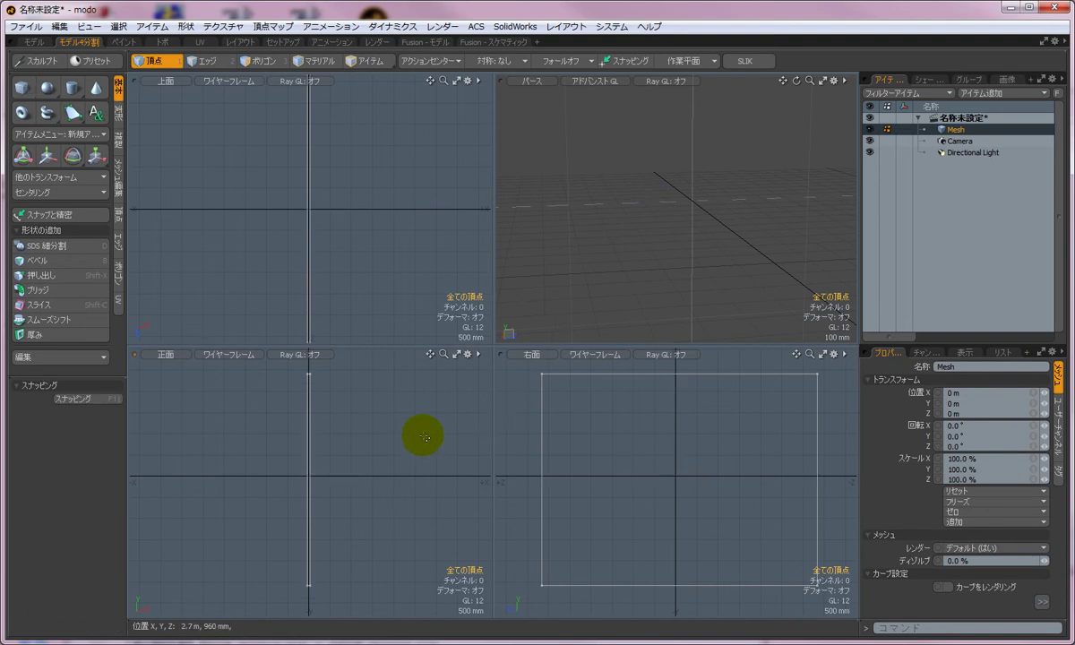
Center the thin box on the origin and convert it to a subdivision surface
click(87, 193)
click(88, 195)
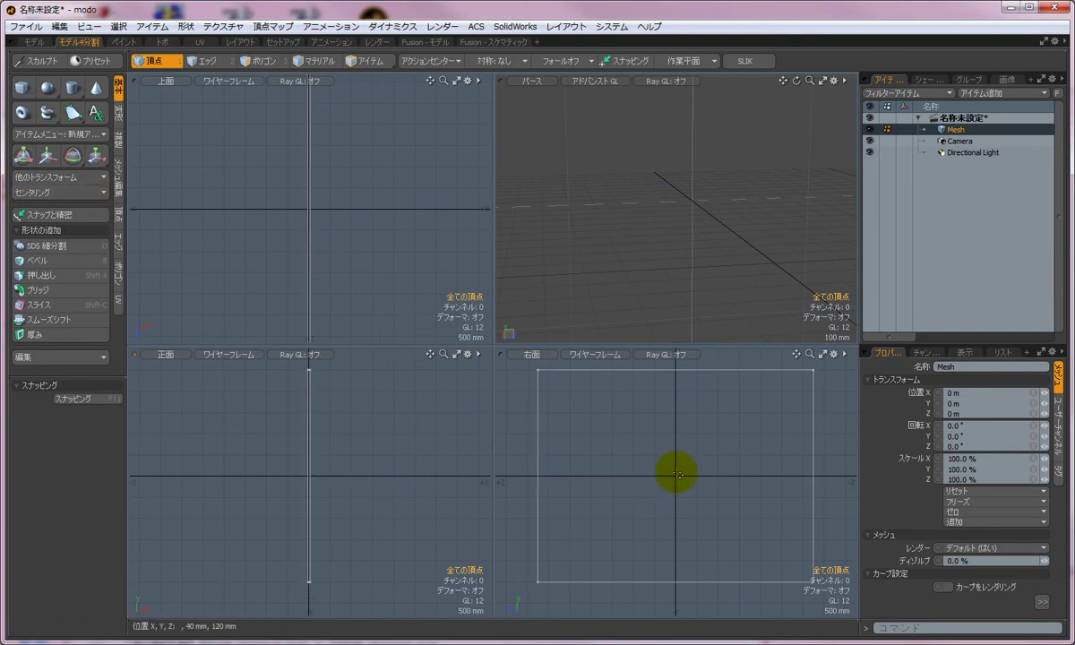
key(Tab)
key(a)
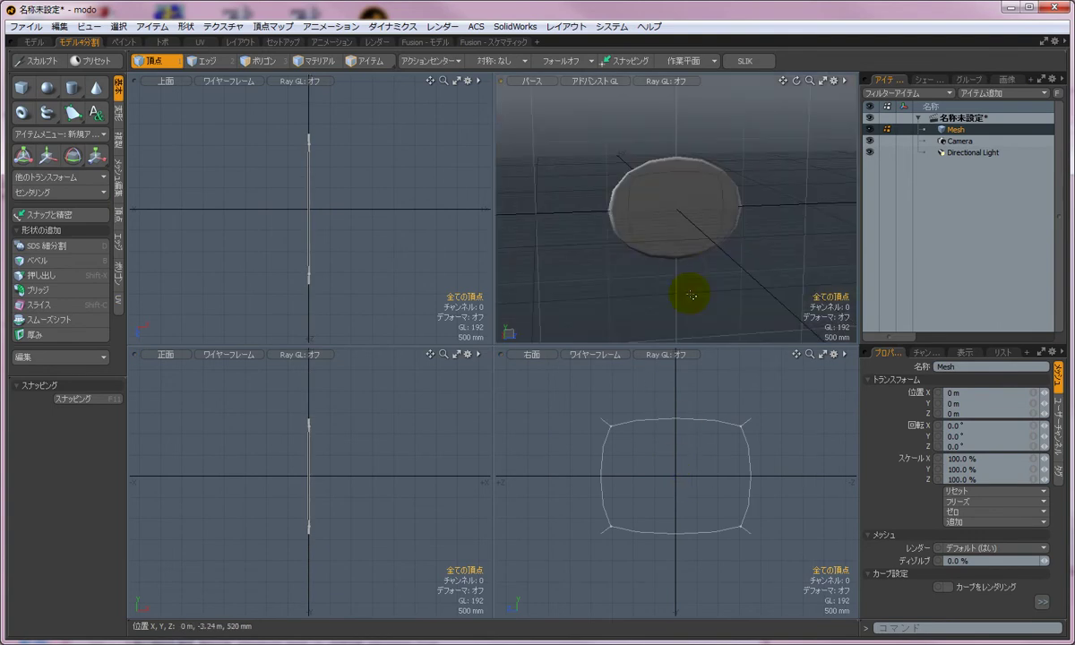
mouse_move(688, 235)
alt+mouse_down()
mouse_move(704, 224)
mouse_move(685, 234)
alt+mouse_up()
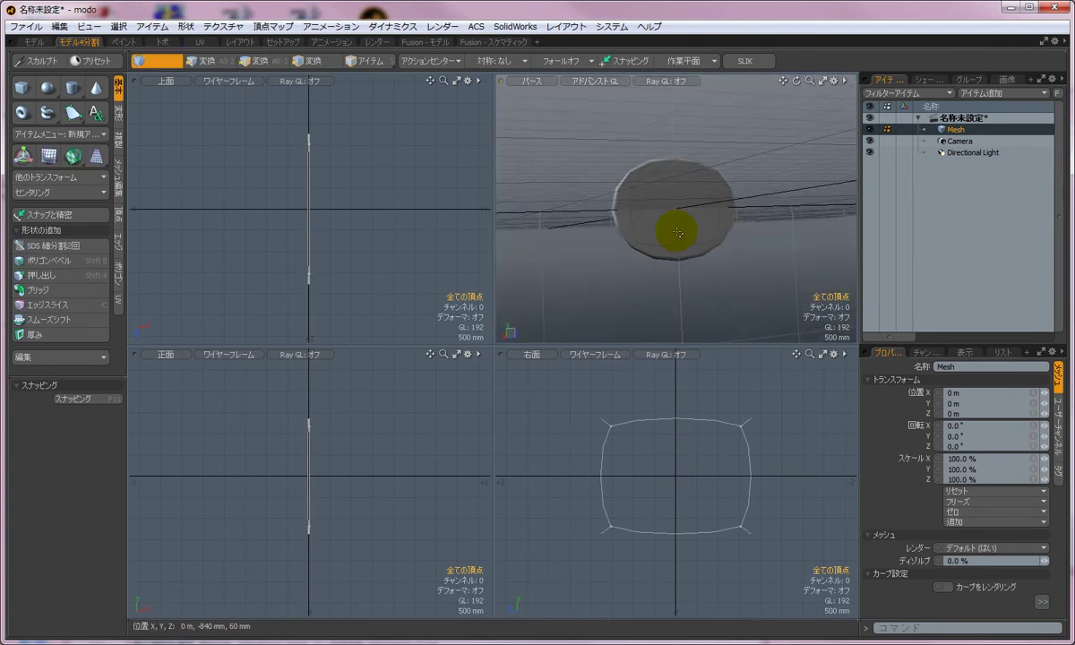
scroll(675, 218, up, 4)
scroll(701, 187, down, 4)
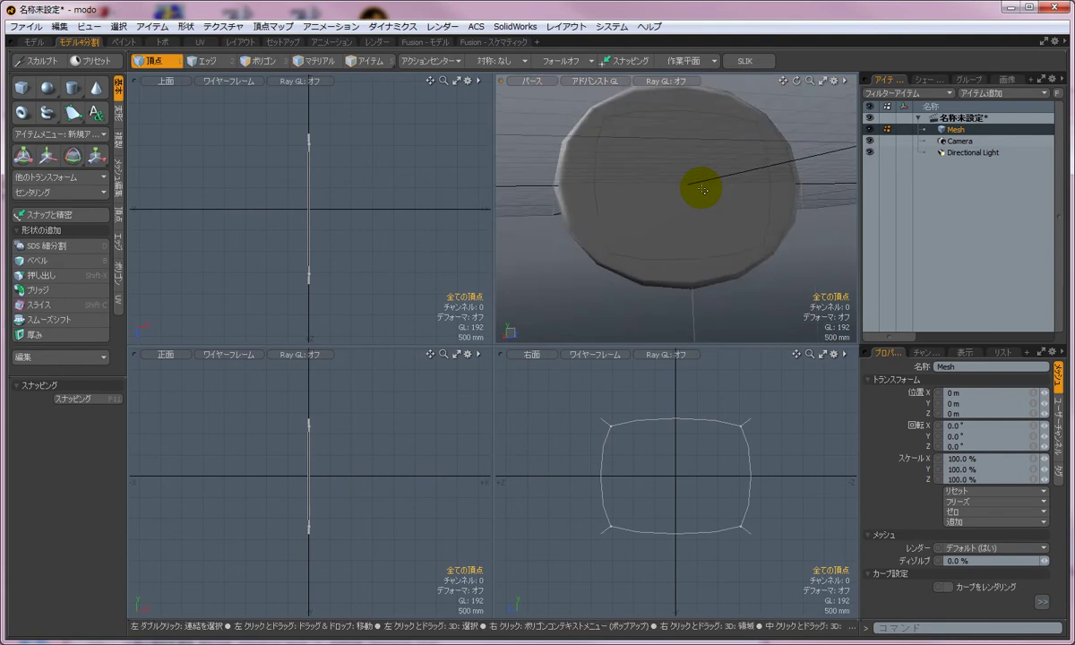
alt+drag(700, 187, 771, 266)
alt+drag(708, 249, 684, 275)
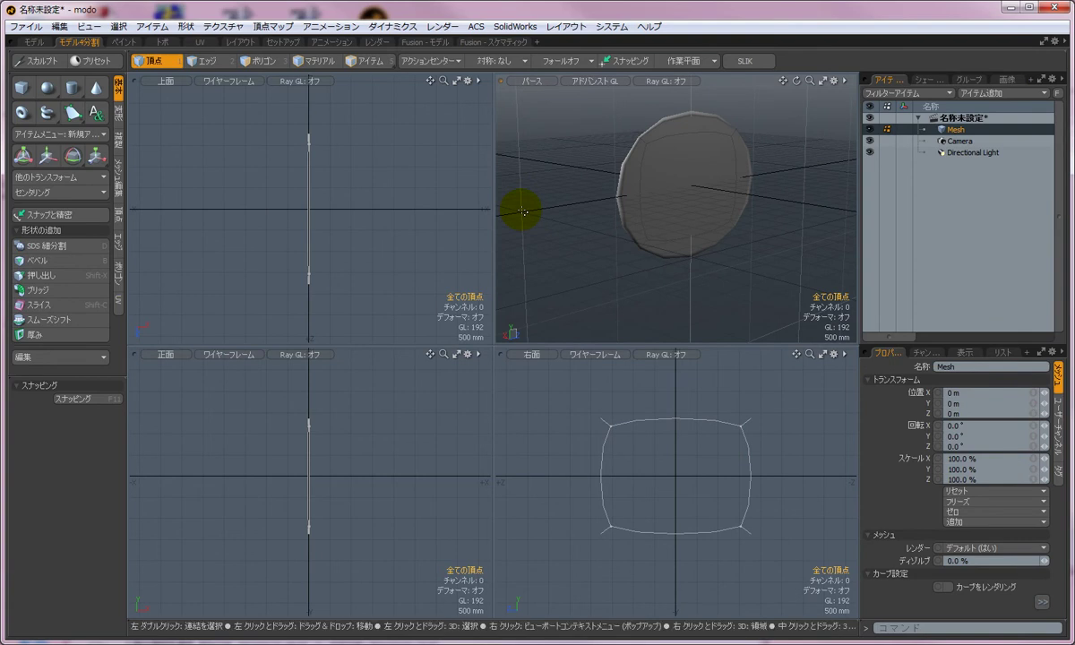
In the Fusion modeling layout, add the barrel mesh from the Qbics presets to the scene
click(434, 42)
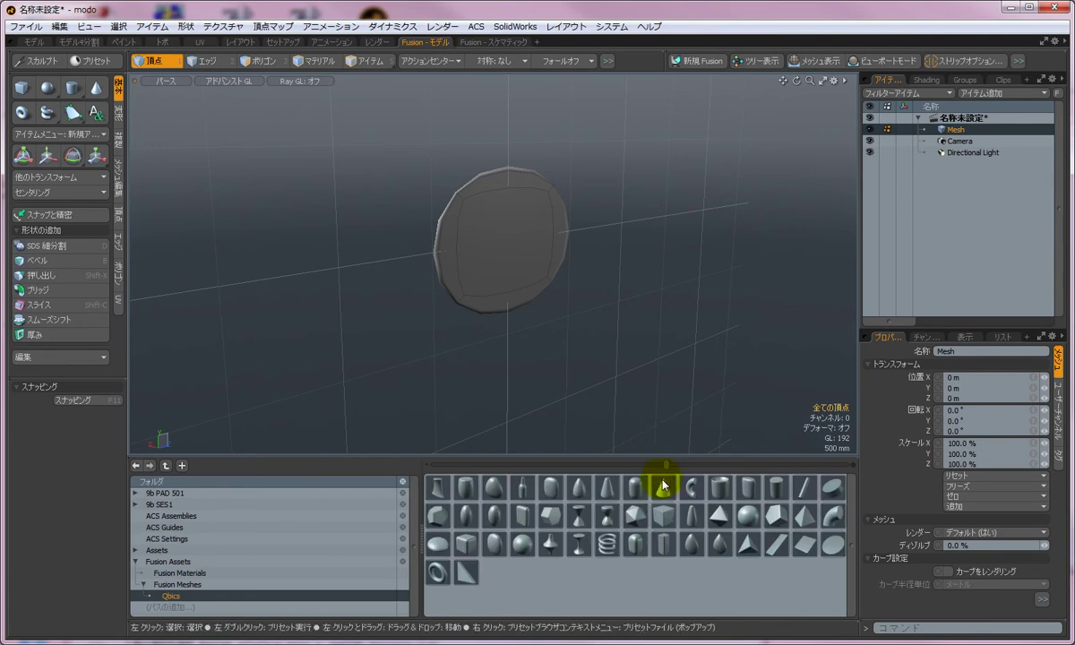
double_click(463, 488)
alt+drag(508, 293, 548, 314)
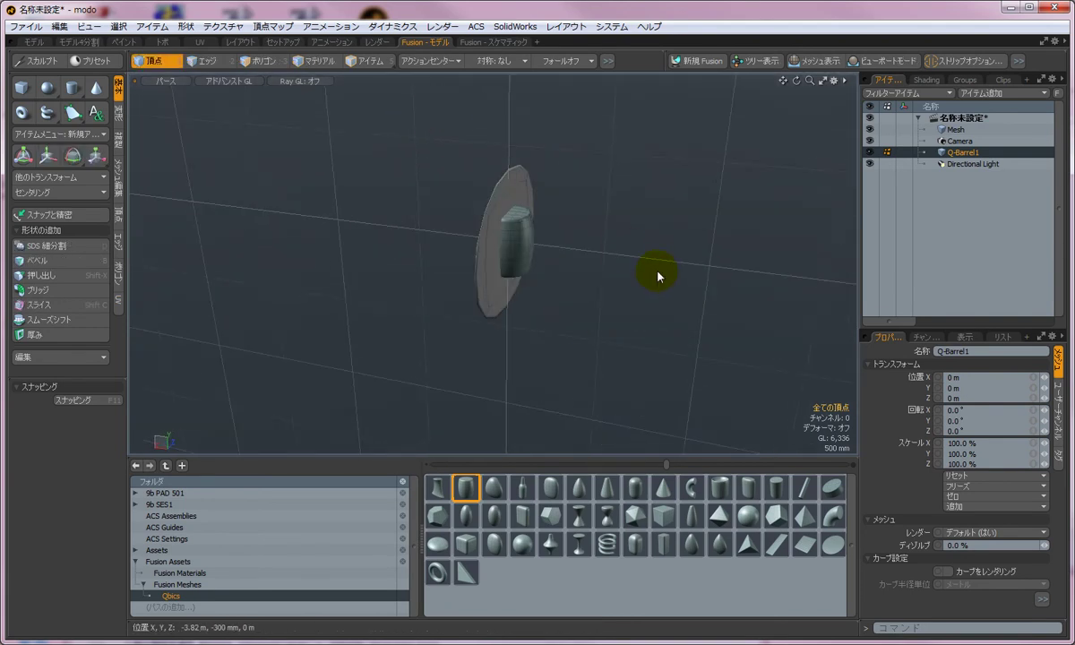
Select both the barrel and the disc mesh and create a new 3D tree Fusion item that adds the meshes together
key(5)
shift+click(513, 186)
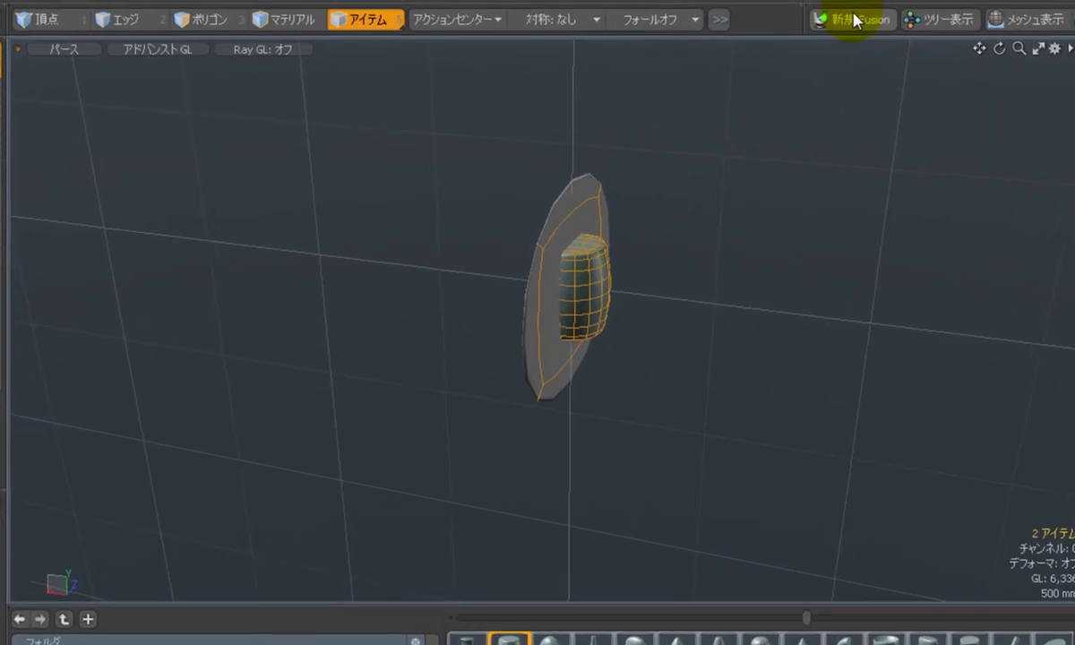
click(870, 19)
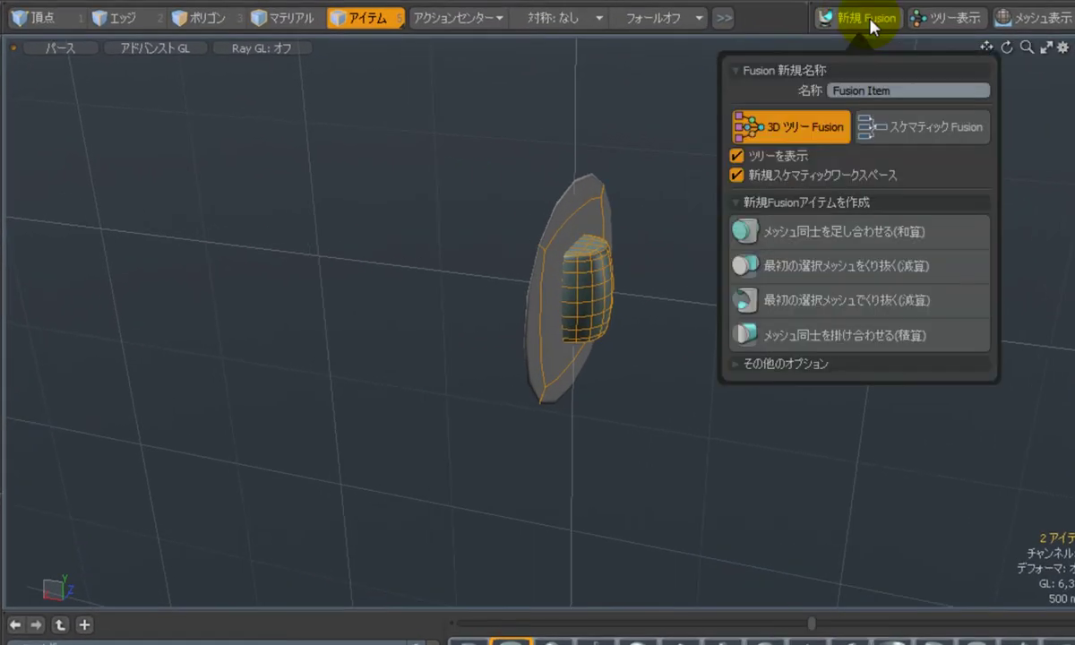
click(945, 235)
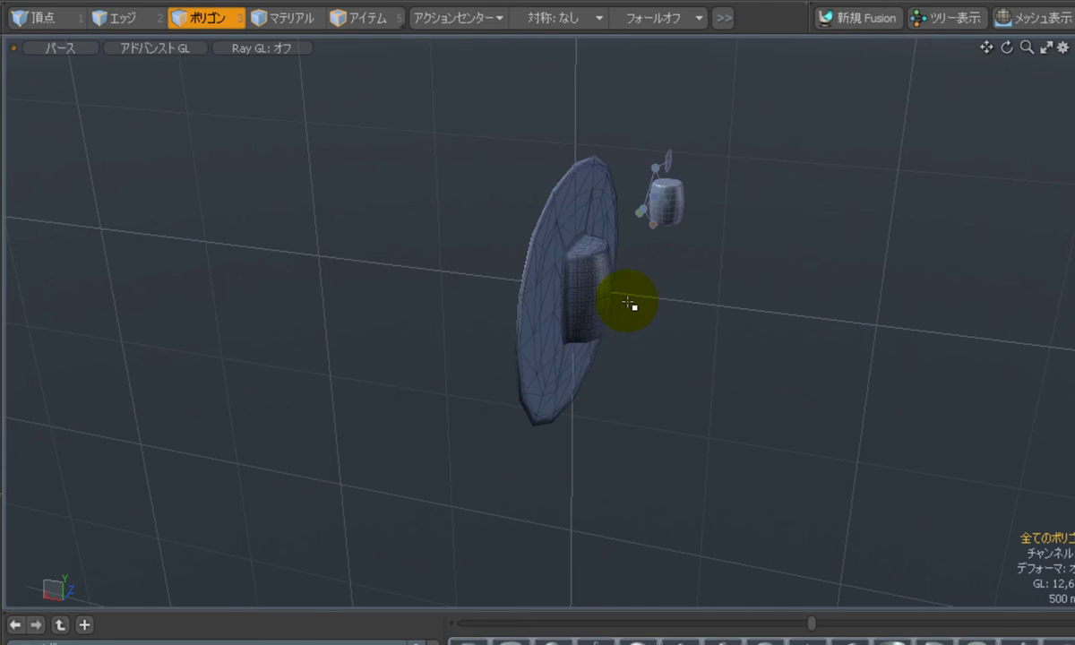
Examine the fused disc and barrel and their Fusion tree from several sides
scroll(628, 302, up, 4)
alt+drag(490, 370, 745, 364)
alt+drag(422, 408, 578, 330)
alt+drag(964, 346, 748, 358)
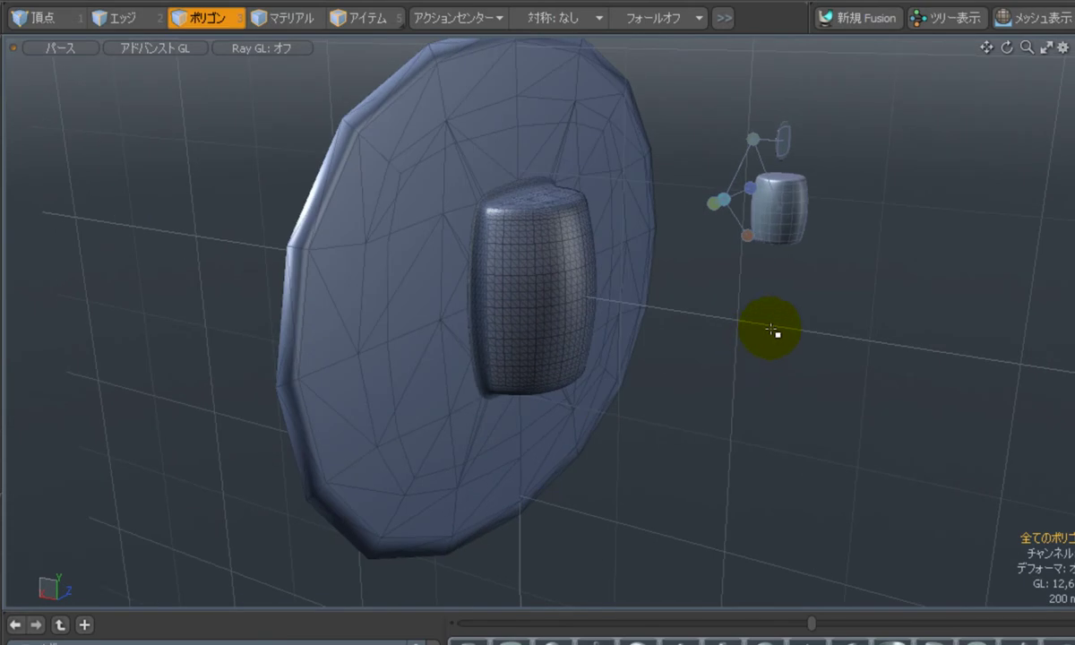
alt+drag(792, 314, 777, 368)
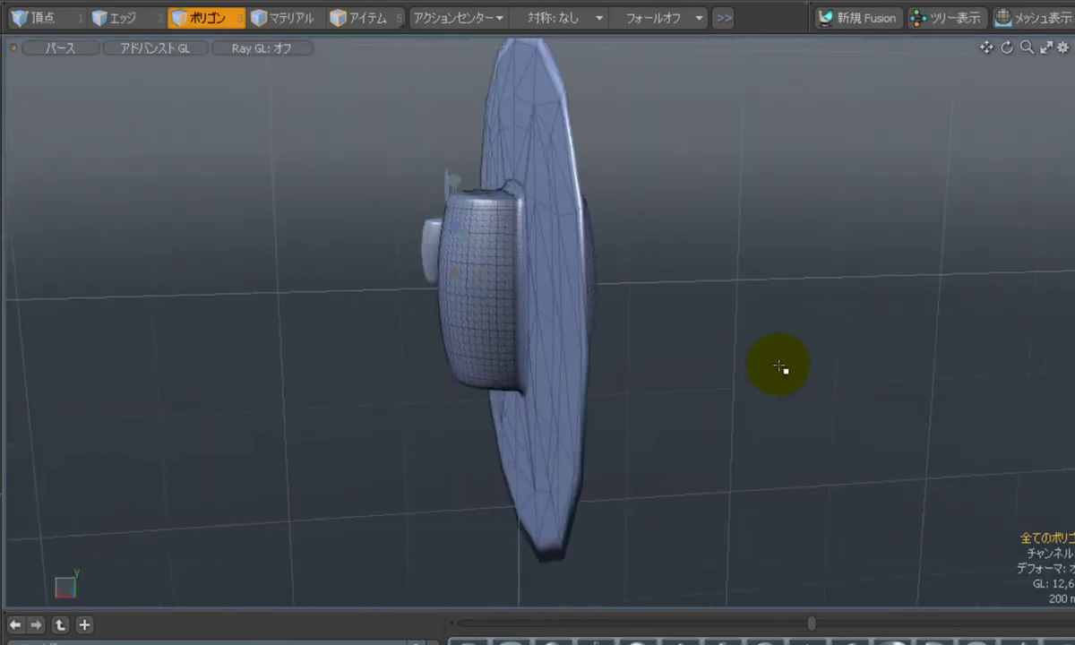
alt+drag(845, 369, 674, 406)
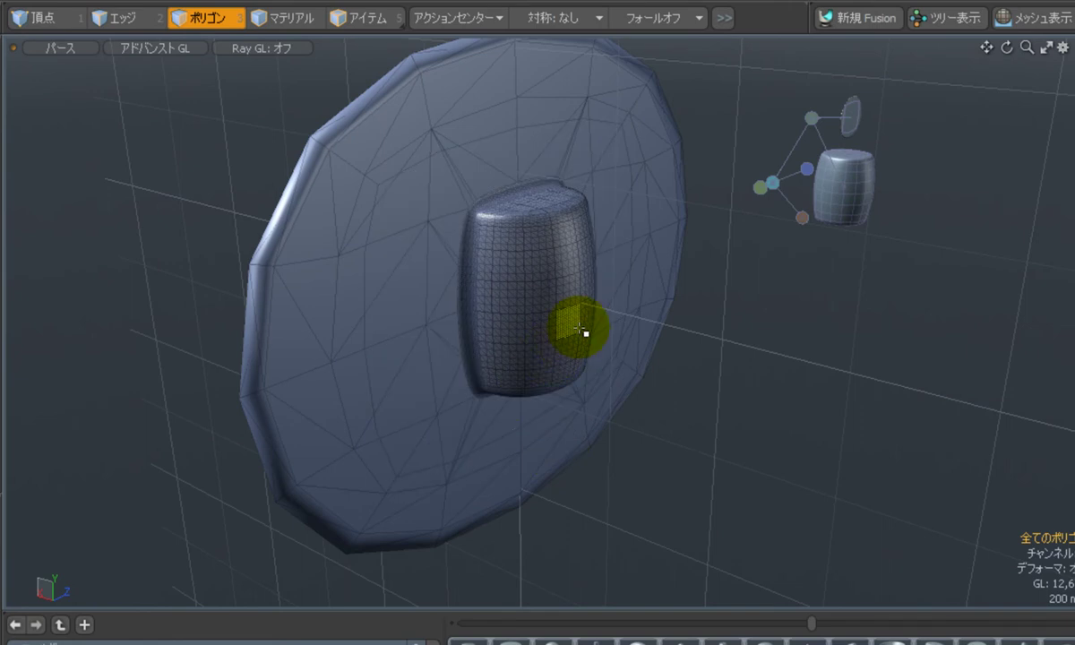
alt+drag(419, 416, 619, 378)
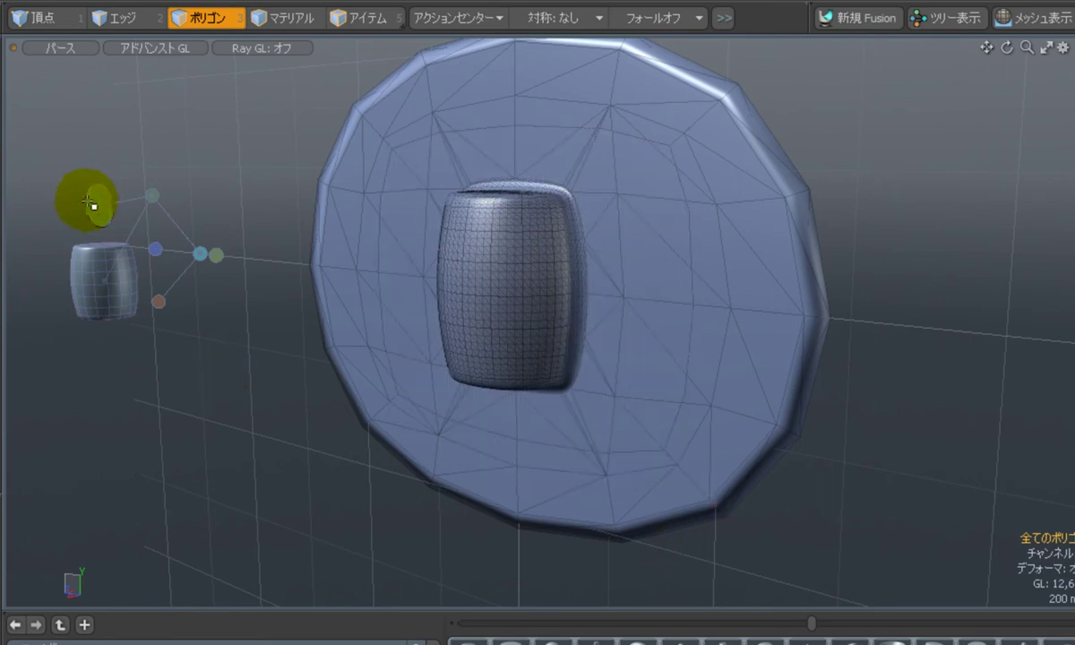
In the Fusion tree, move the disc mesh from the union node to the blue operation node
key(5)
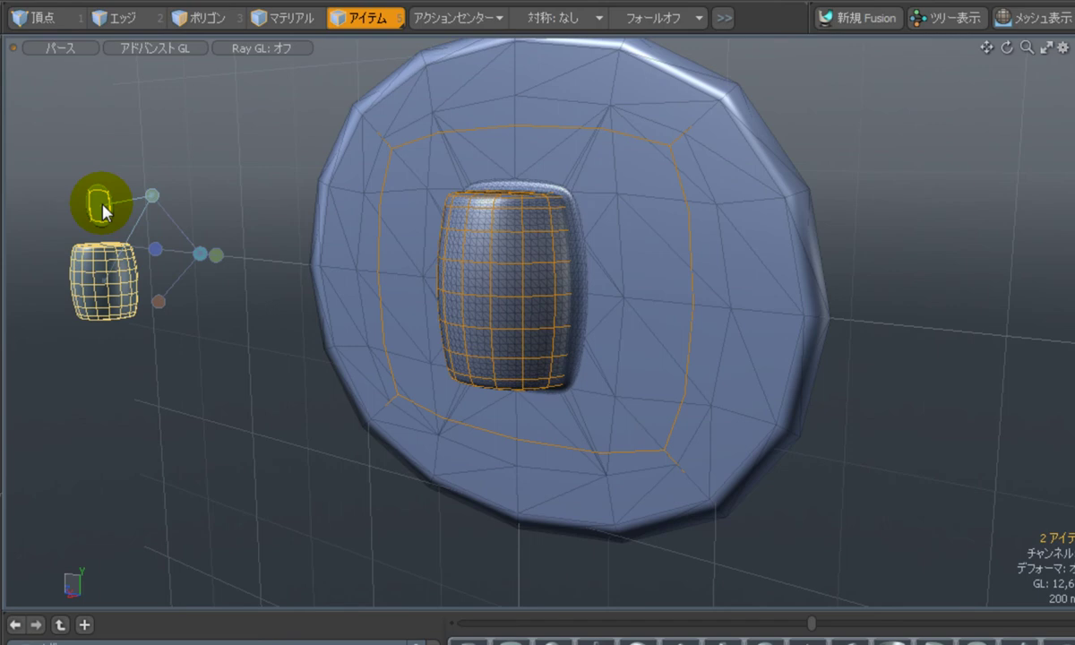
mouse_move(755, 299)
alt+mouse_down()
mouse_move(700, 355)
mouse_move(660, 377)
mouse_move(758, 299)
alt+mouse_up()
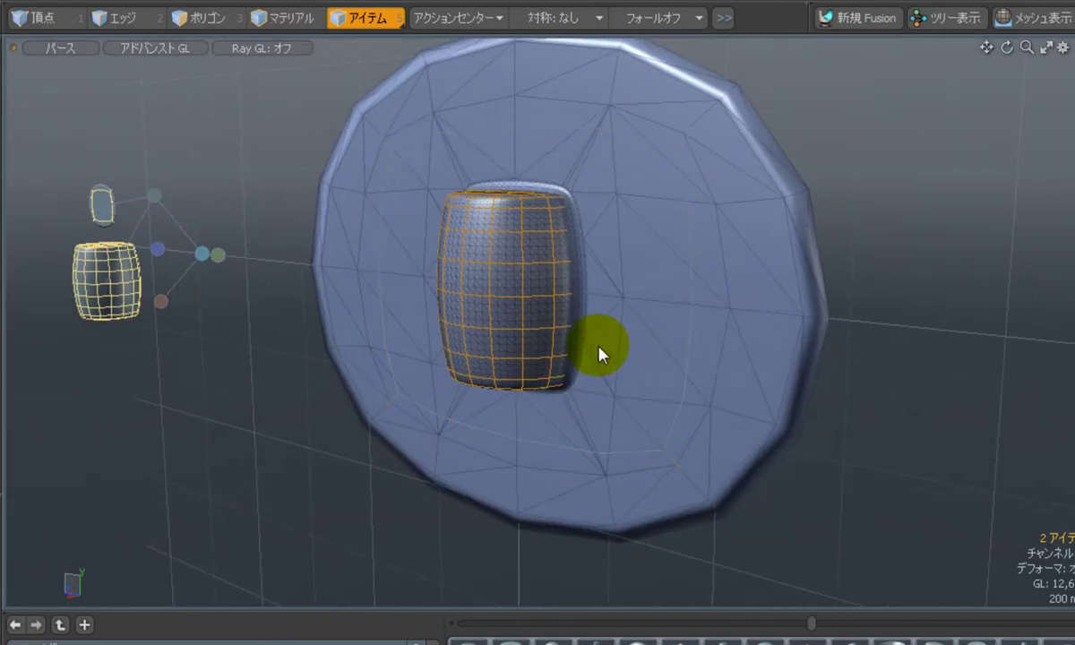
click(125, 168)
click(101, 202)
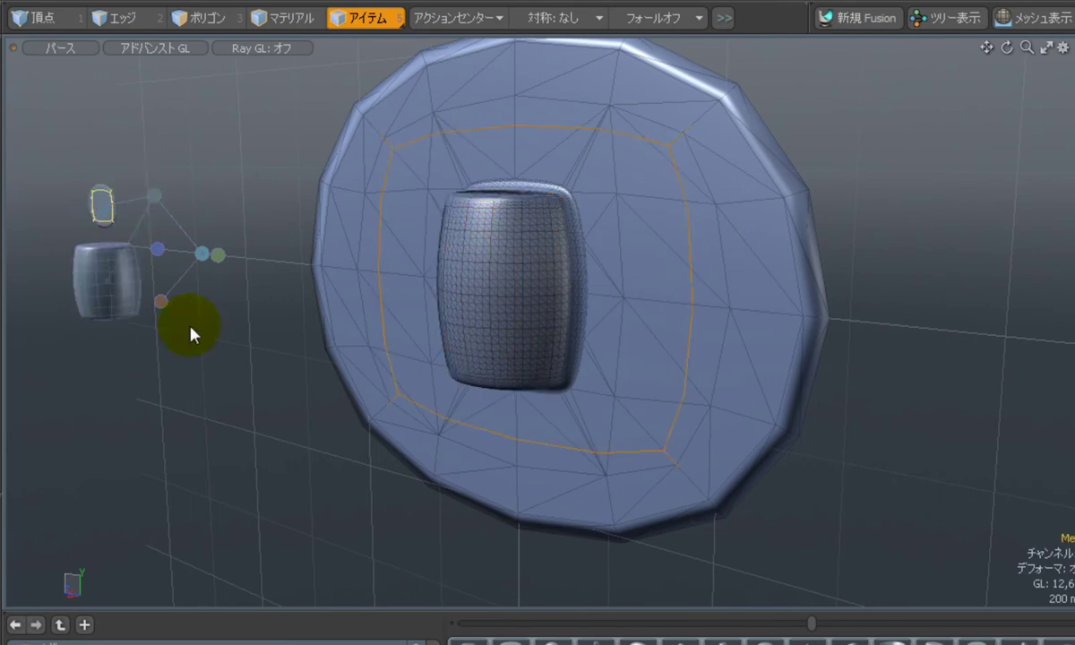
click(132, 239)
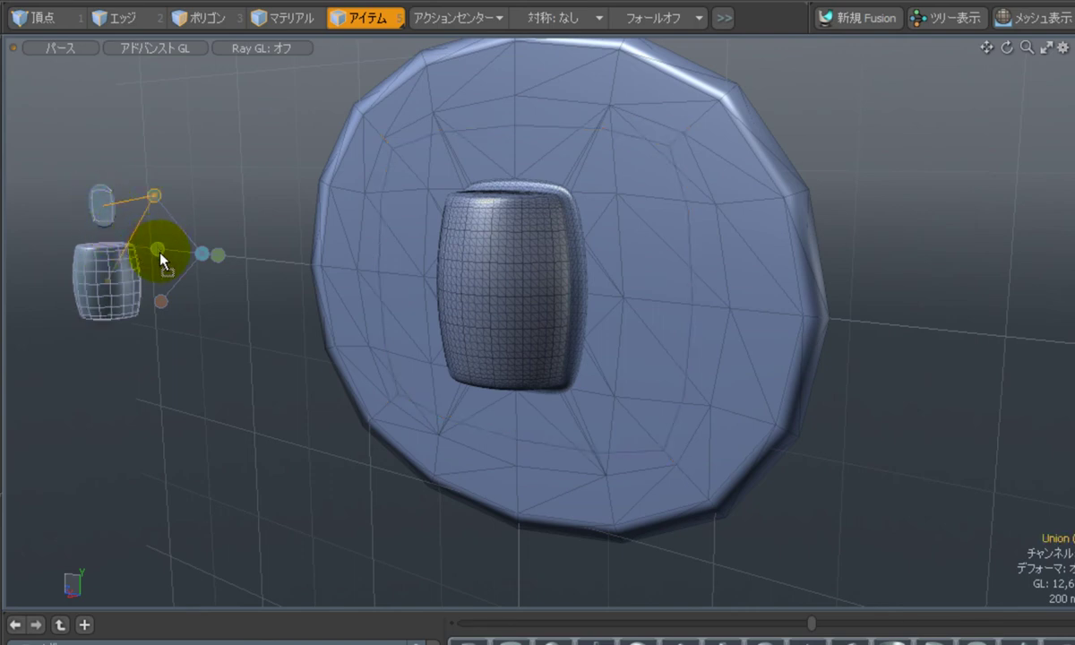
drag(160, 252, 157, 248)
Select the disc mesh and rotate it about -53° around Z so it cuts the barrel diagonally
alt+drag(801, 307, 655, 340)
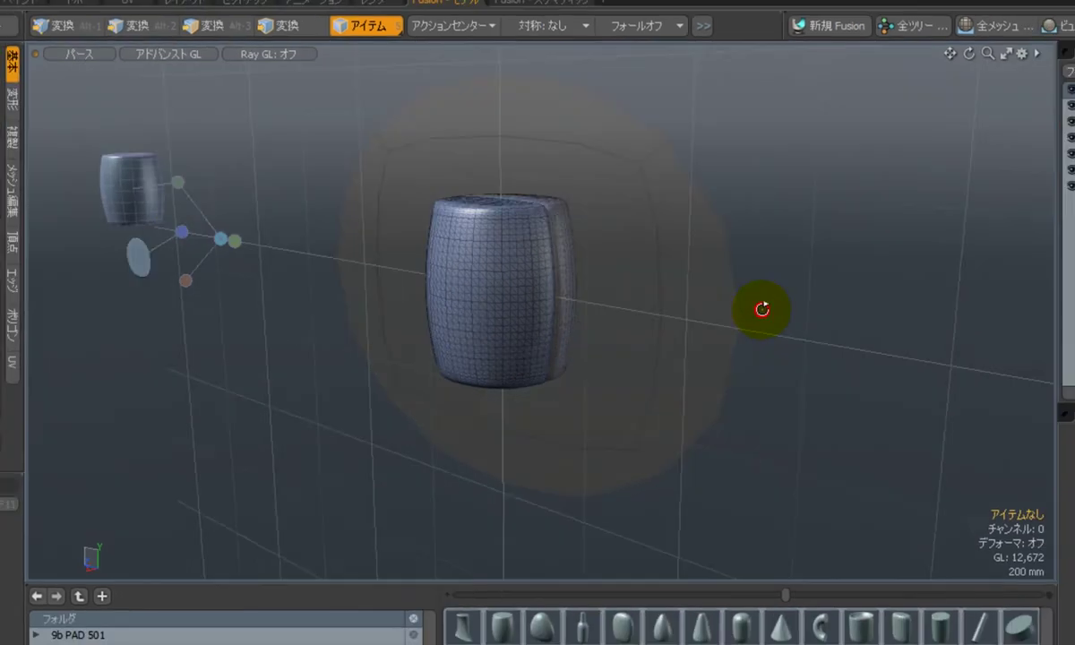
alt+drag(562, 276, 513, 315)
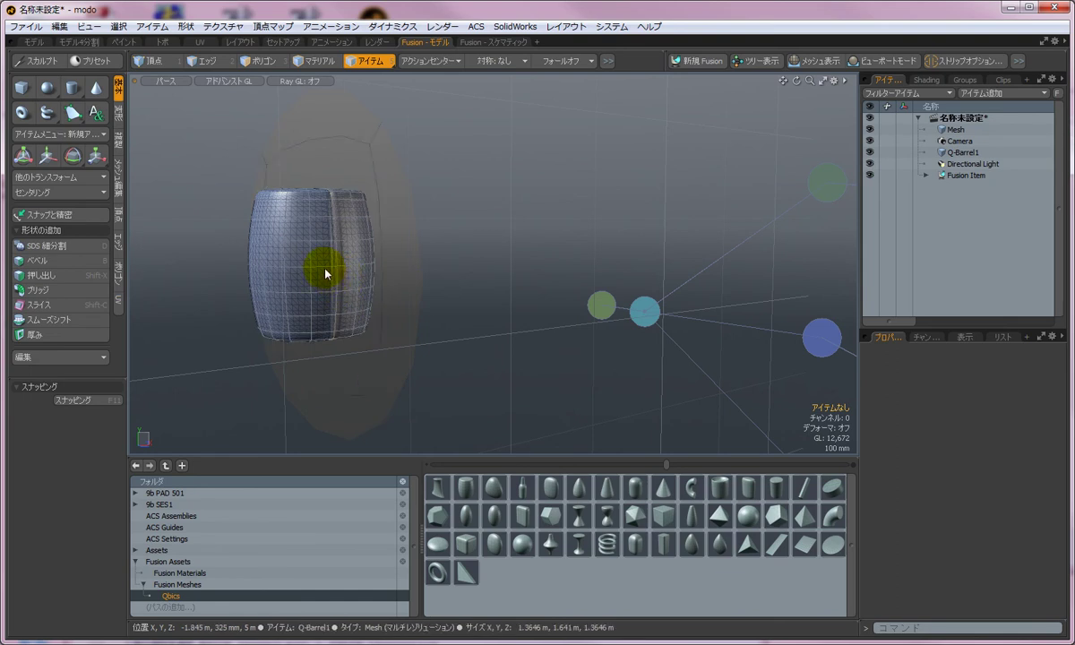
click(386, 220)
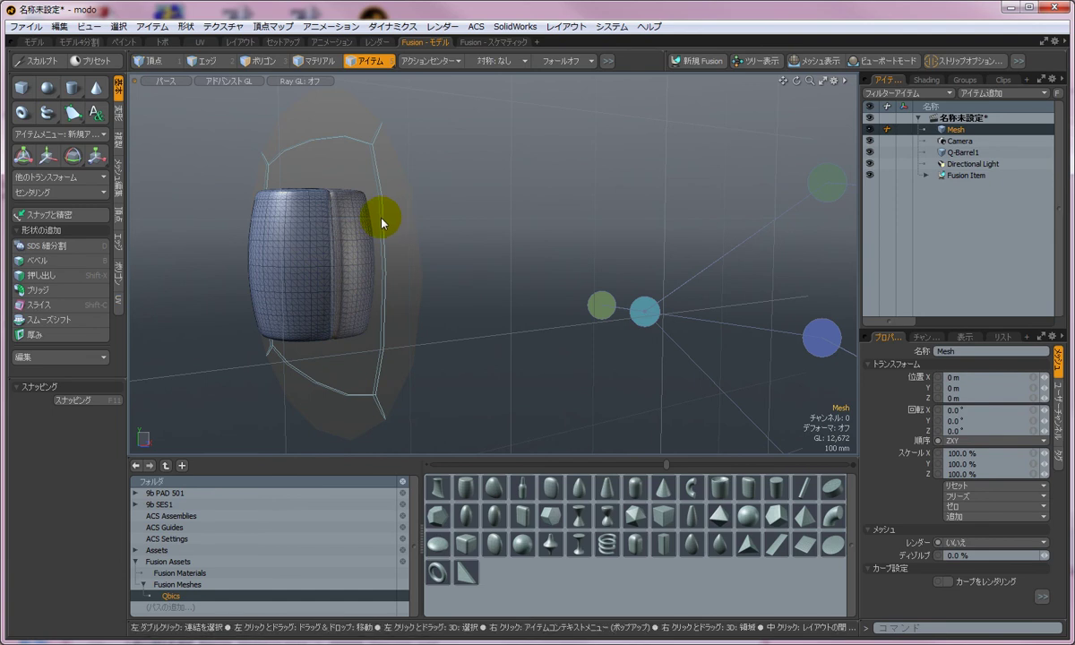
key(r)
key(e)
drag(290, 245, 356, 206)
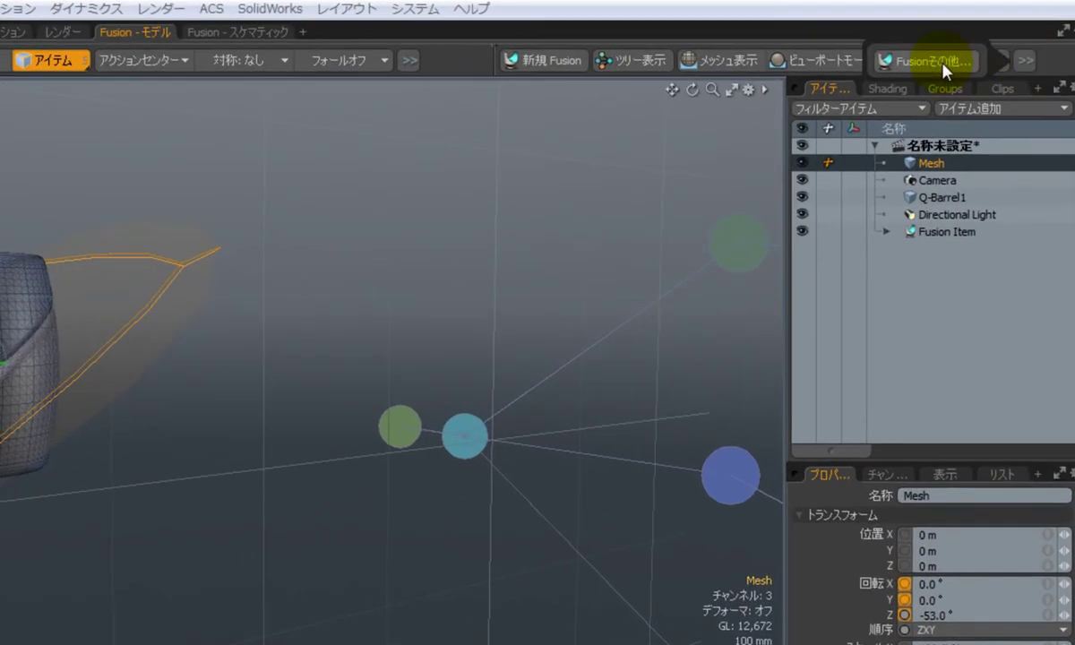
Edit the Fusion item and set its mesh mode to 密閉ファイナル(パート付)
click(965, 61)
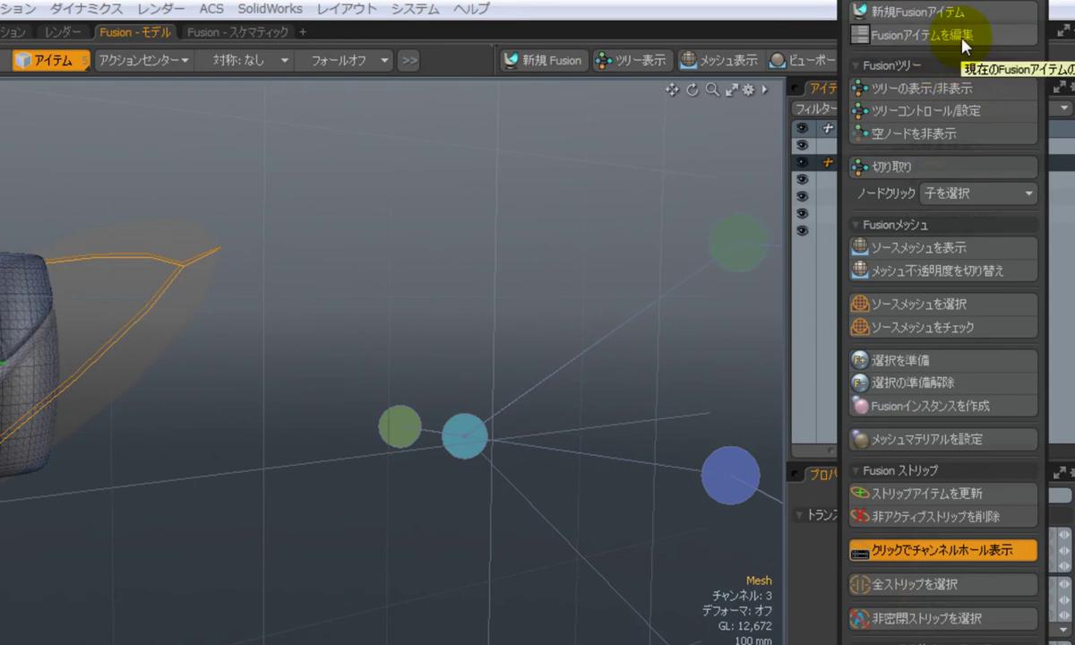
click(941, 38)
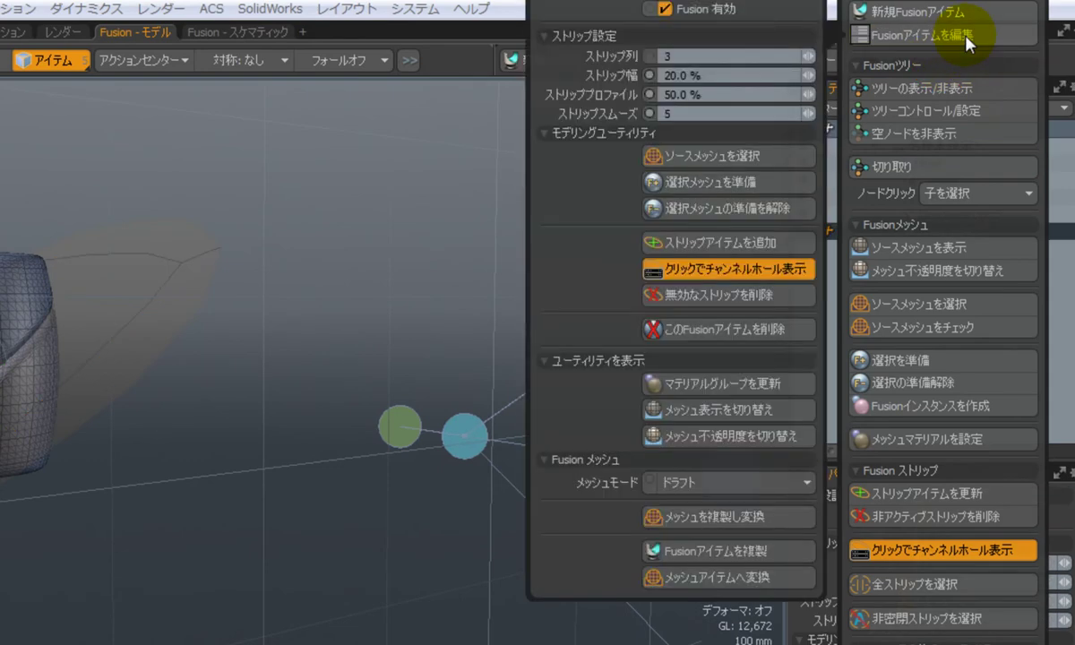
click(772, 481)
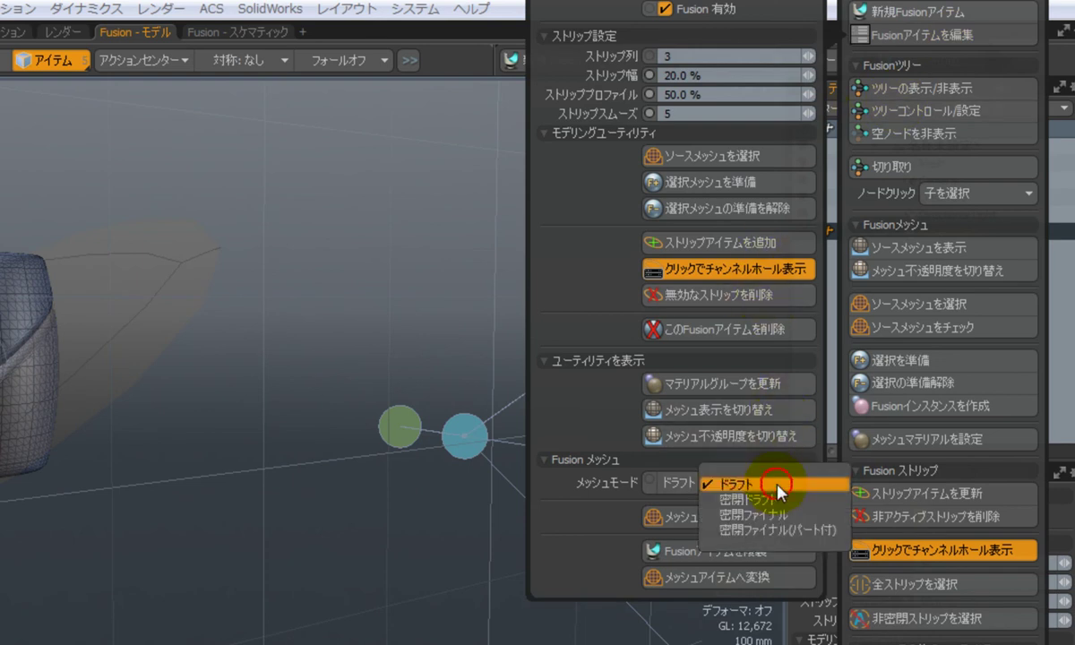
click(831, 531)
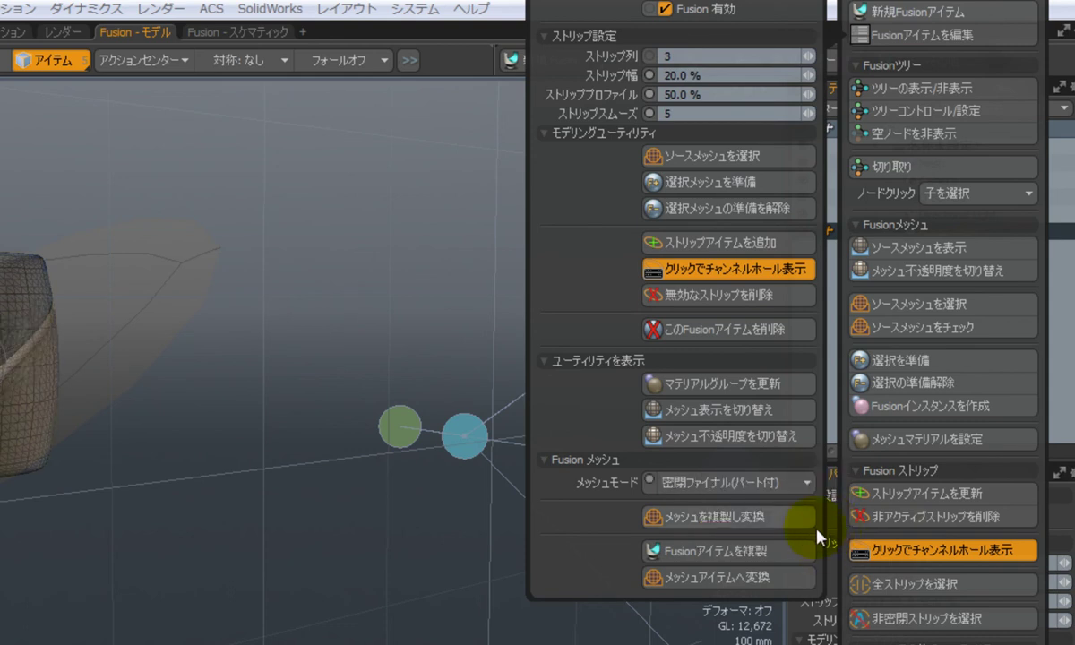
Generate a converted mesh from a duplicate of the Fusion item, with merged vertices and material groups, named Fusion Item Mesh
mouse_move(709, 517)
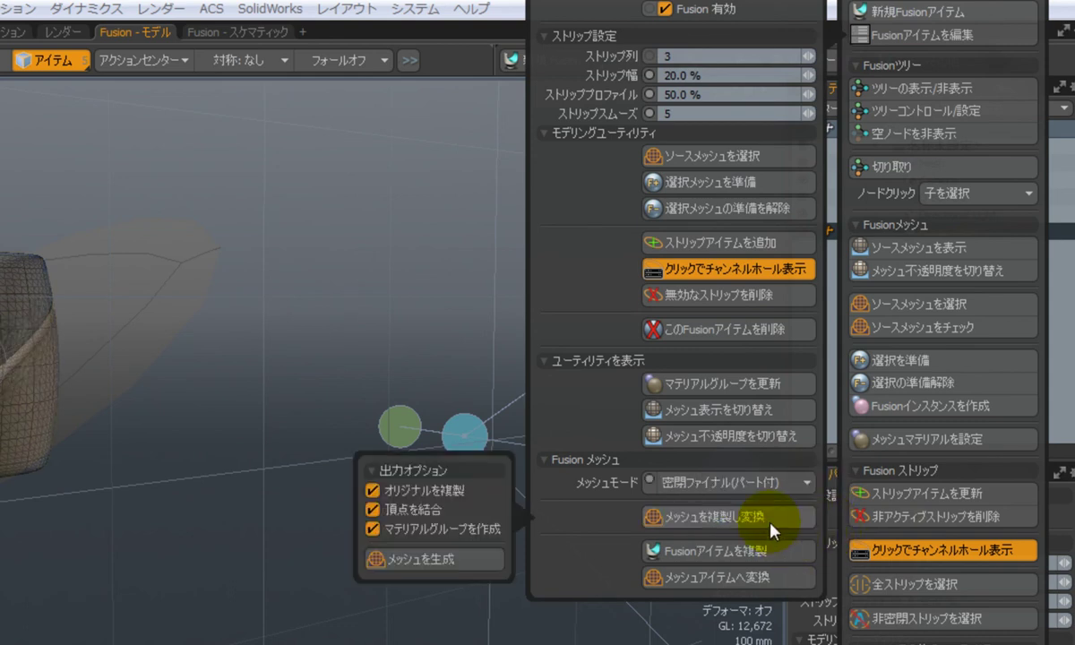
click(476, 564)
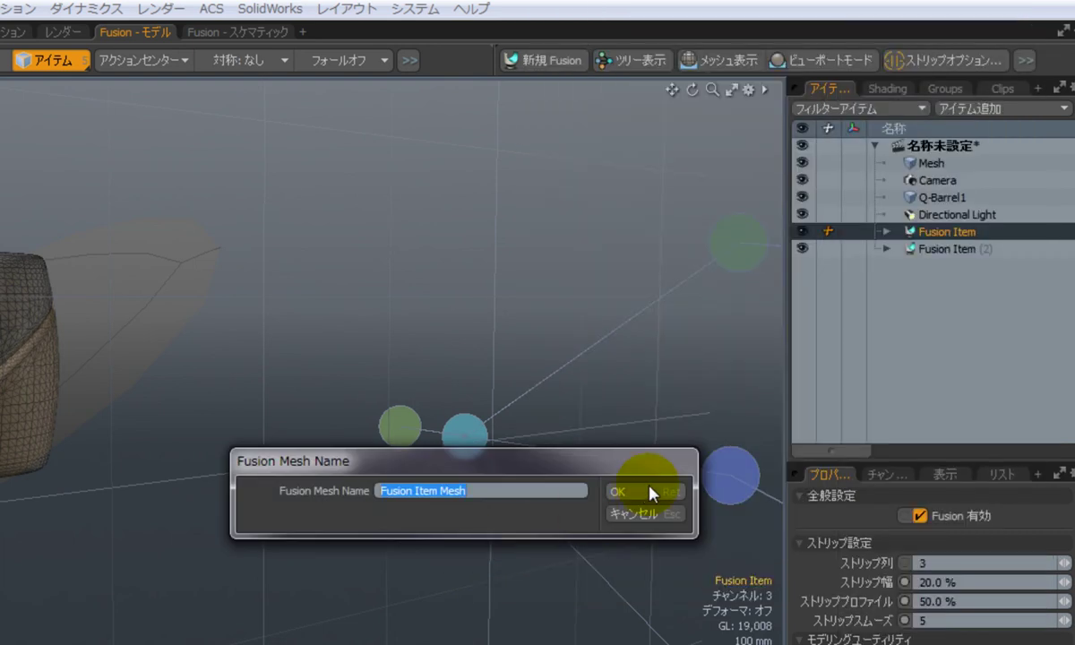
click(650, 495)
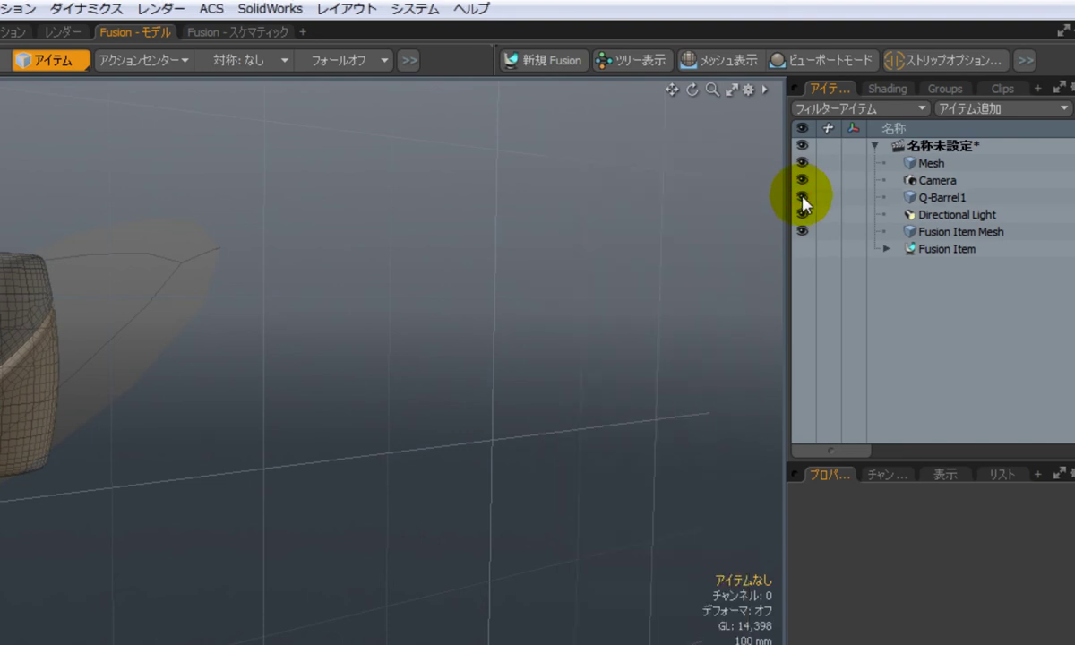
Hide the source meshes Q-Barrel1 and Mesh and frame the converted mesh
click(803, 196)
click(803, 162)
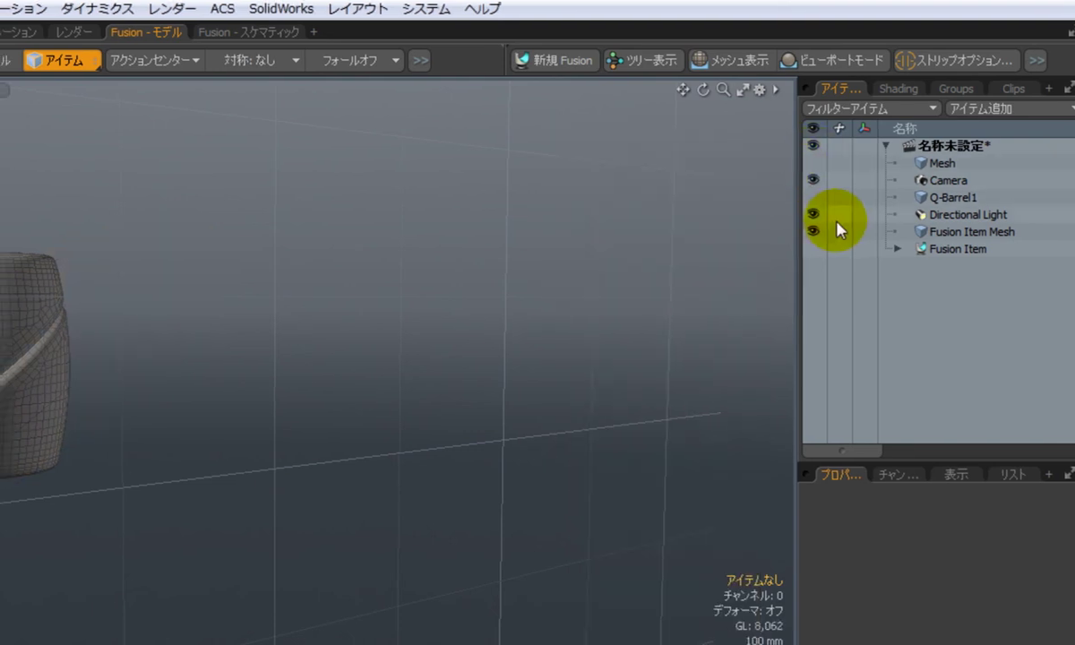
key(a)
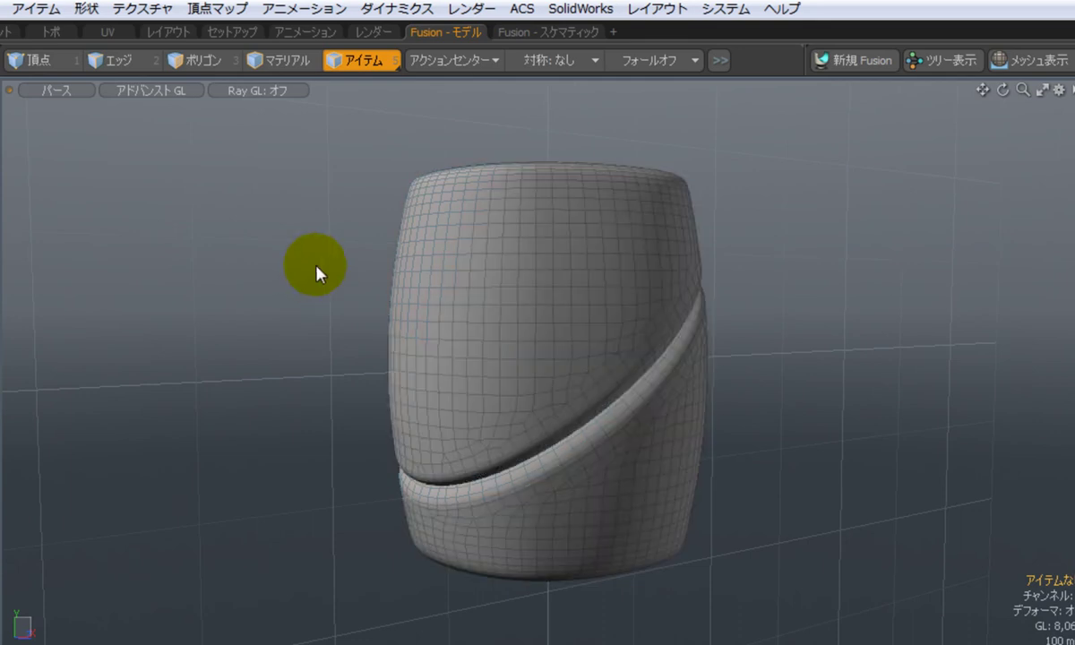
Select all connected polygons of the barrel's upper part, move them upward away from the lower part, and clear the selection
key(3)
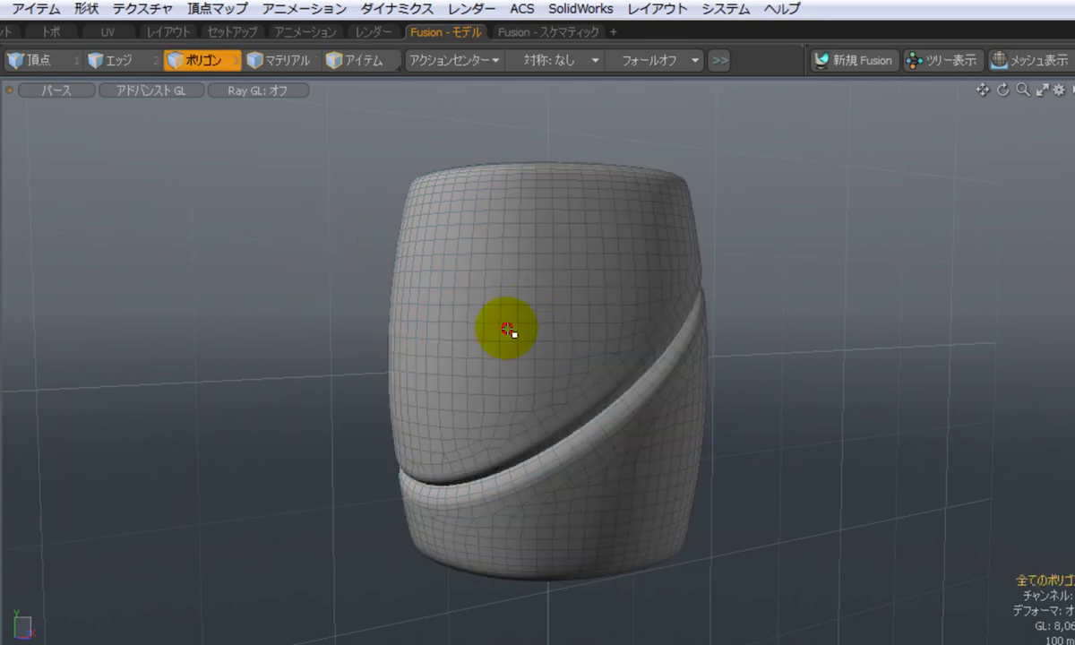
double_click(507, 327)
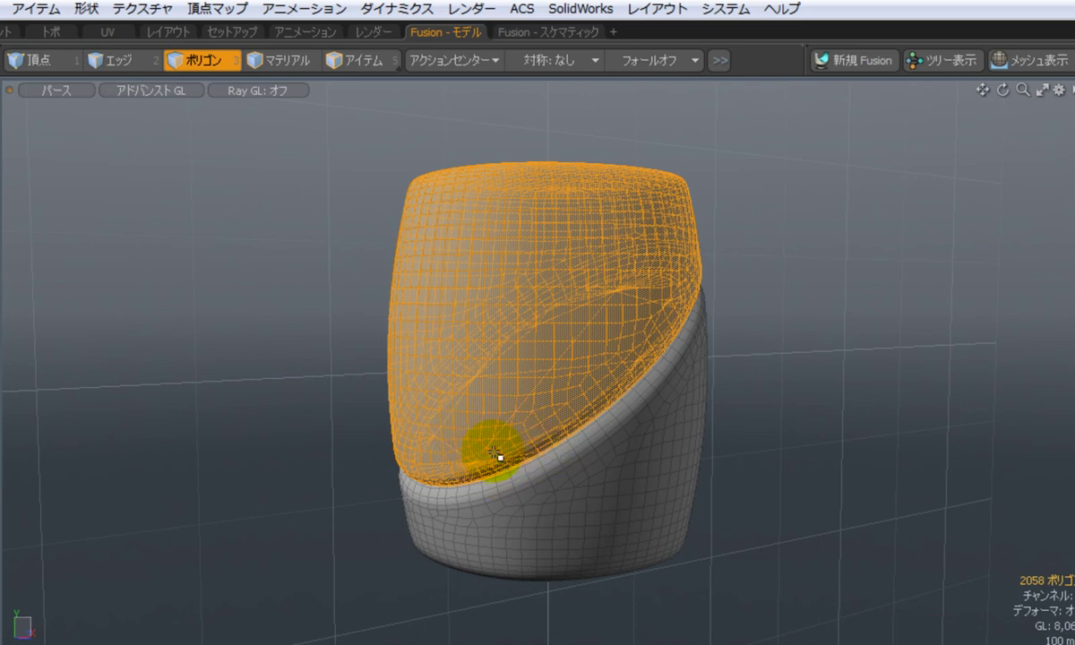
key(y)
drag(546, 309, 717, 342)
alt+drag(780, 428, 593, 303)
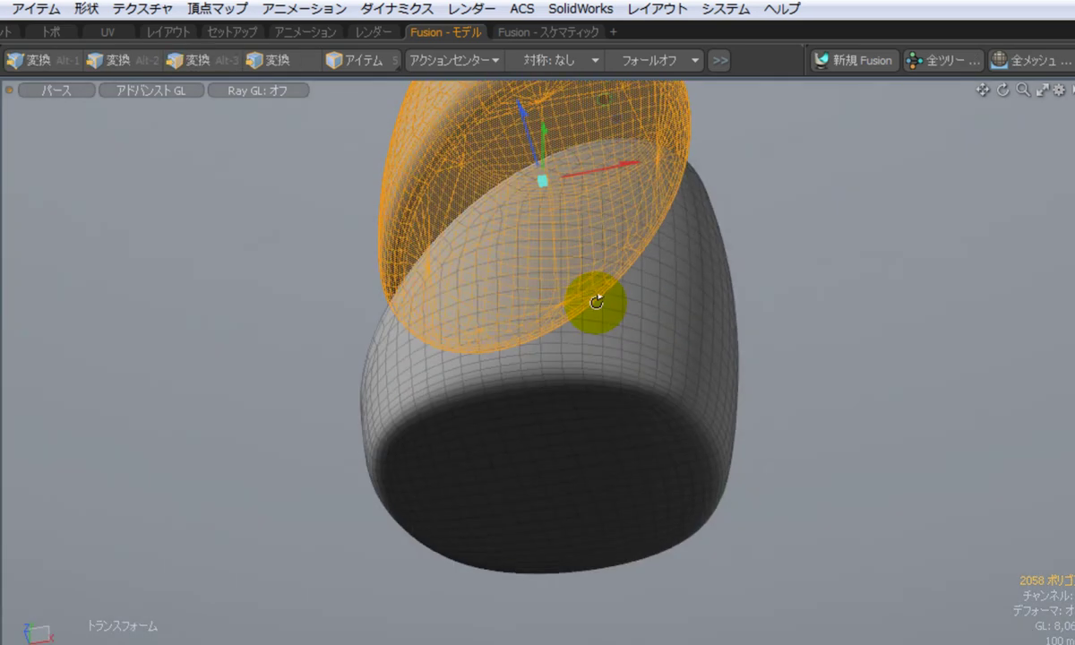
click(799, 204)
key(space)
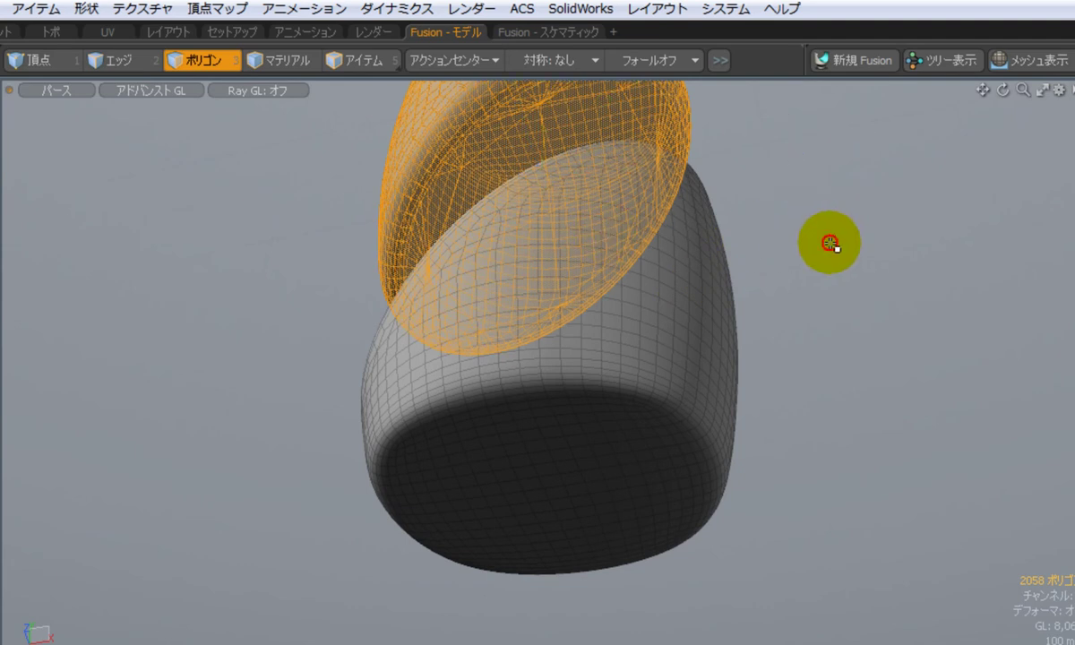
click(829, 245)
Examine the cut faces and rounded edges of the two separated barrel parts from different angles
alt+drag(520, 207, 647, 408)
key(3)
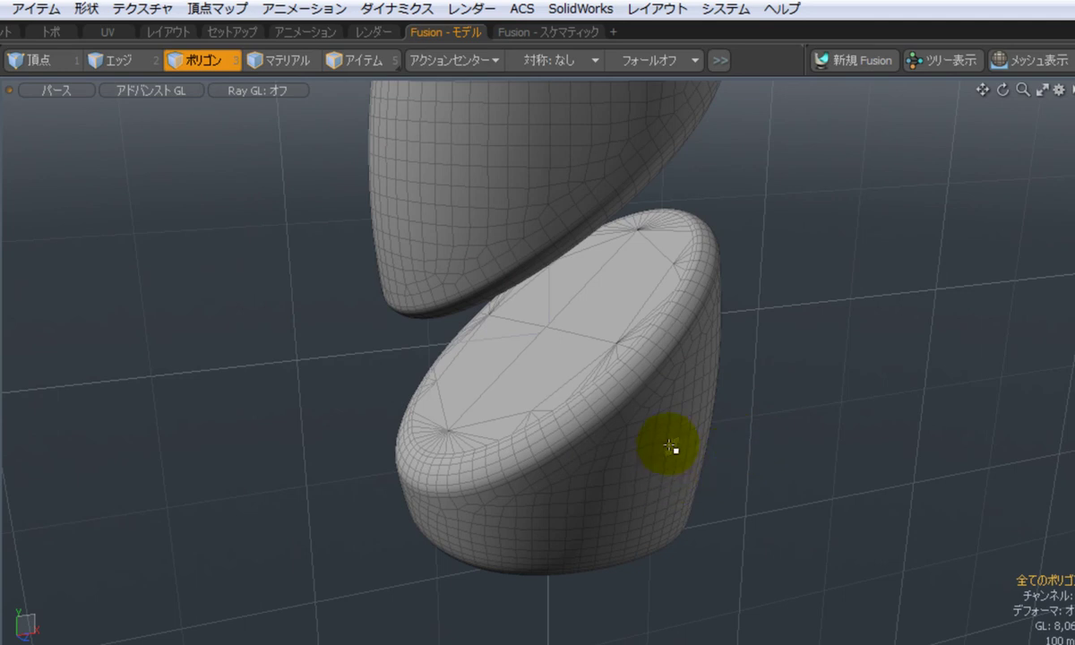
key(alt)
alt+drag(655, 371, 533, 377)
alt+drag(554, 326, 784, 457)
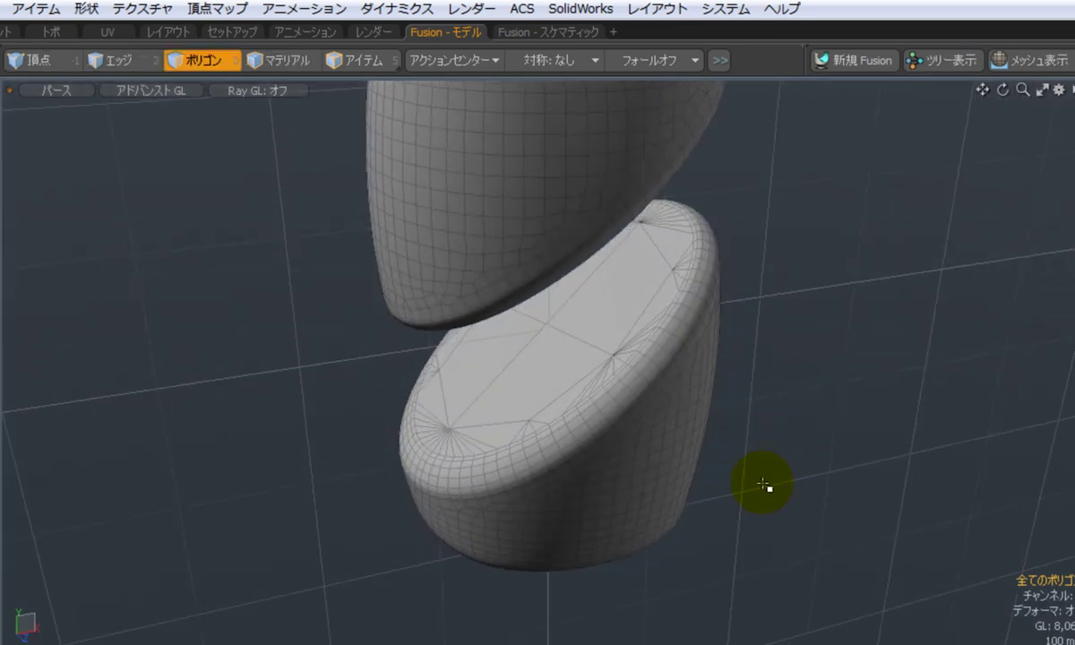